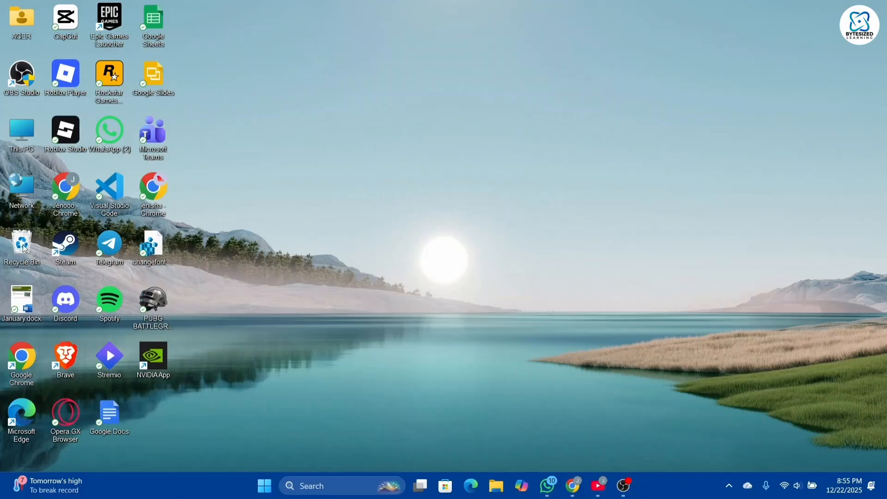
- Search Google for "ticket tool" in a maximized Chrome window and open the Ticket Tool website (tickettool.xyz) from the results
double_click(57, 201)
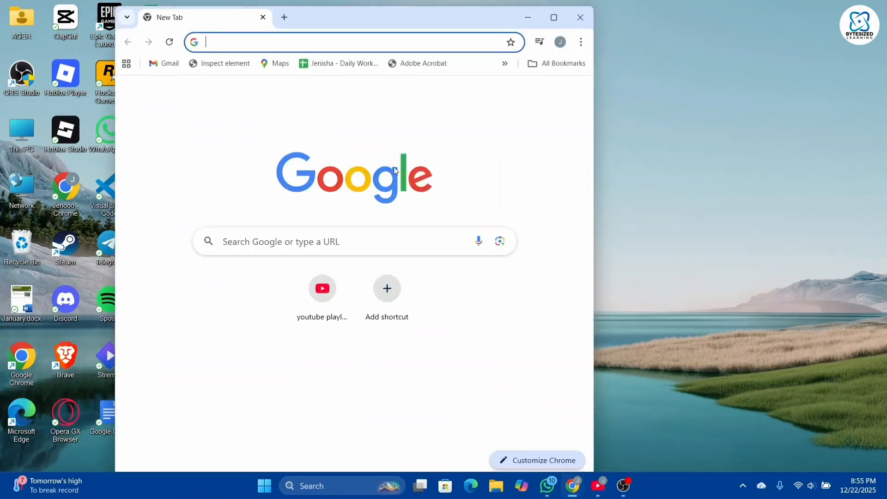
click(554, 16)
mouse_move(572, 486)
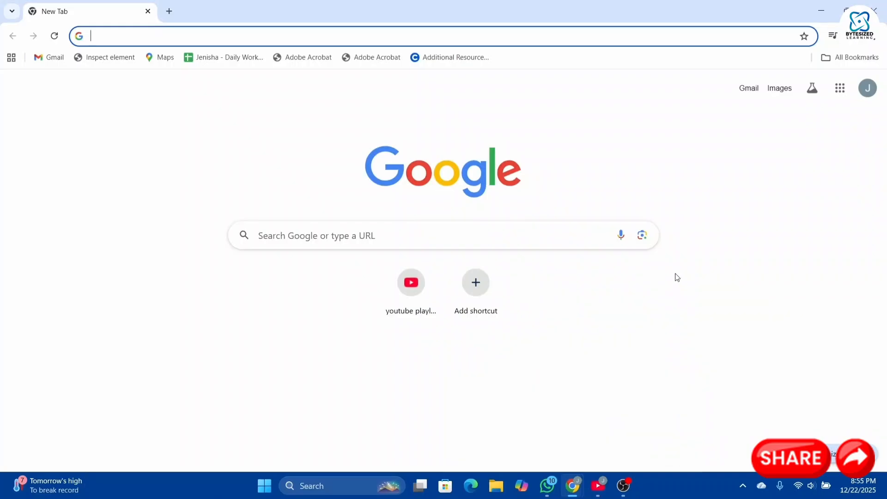
text(ticket)
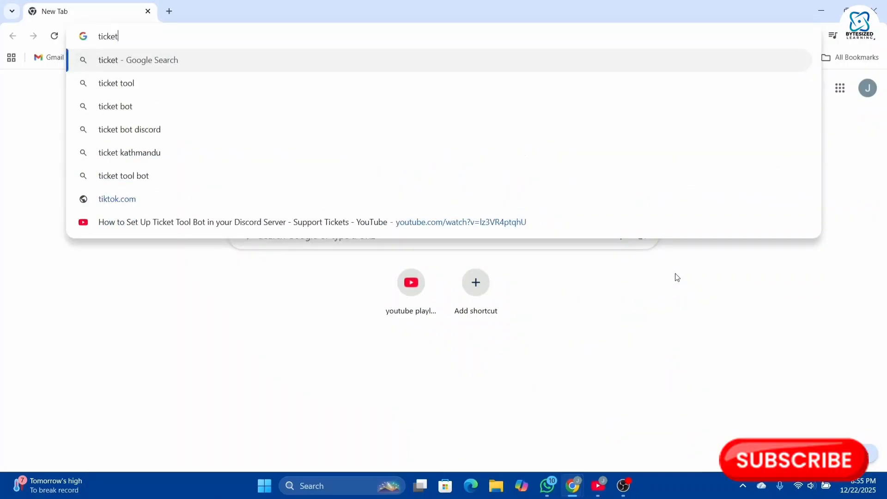
text( tool')
key(Return)
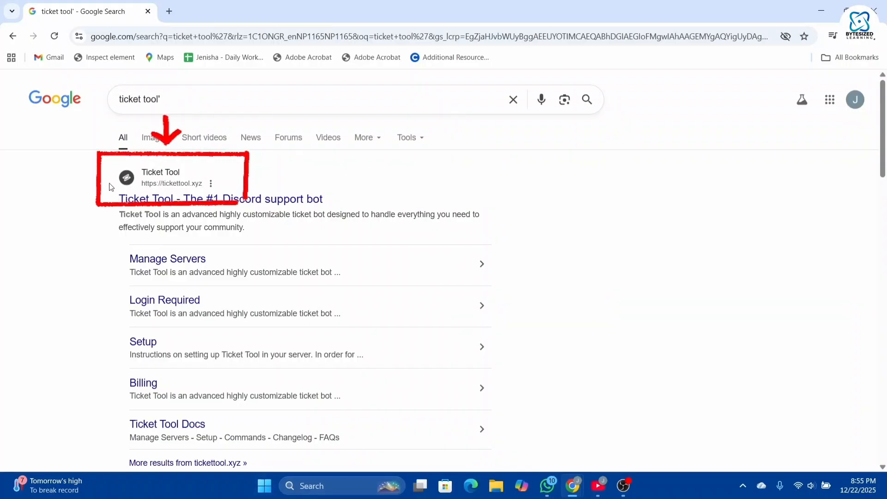
click(130, 209)
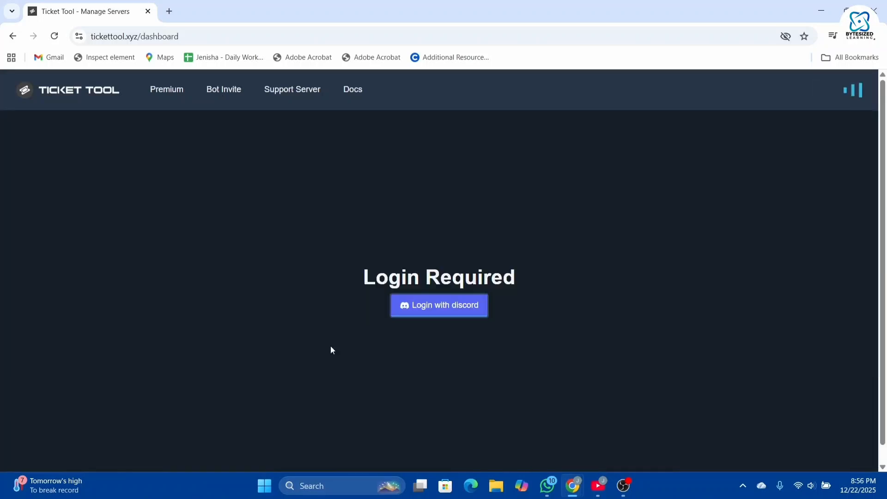
- Log in to the Ticket Tool dashboard with Discord and authorise its access to the account
click(461, 312)
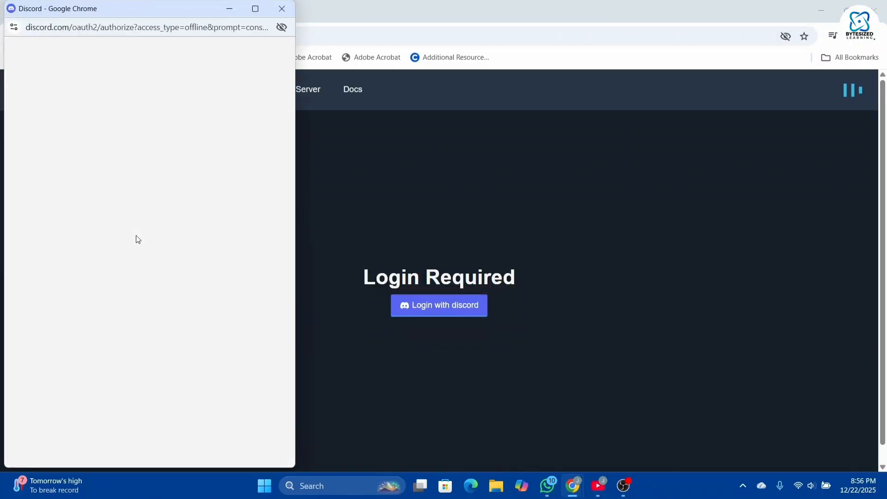
scroll(168, 267, down, 3)
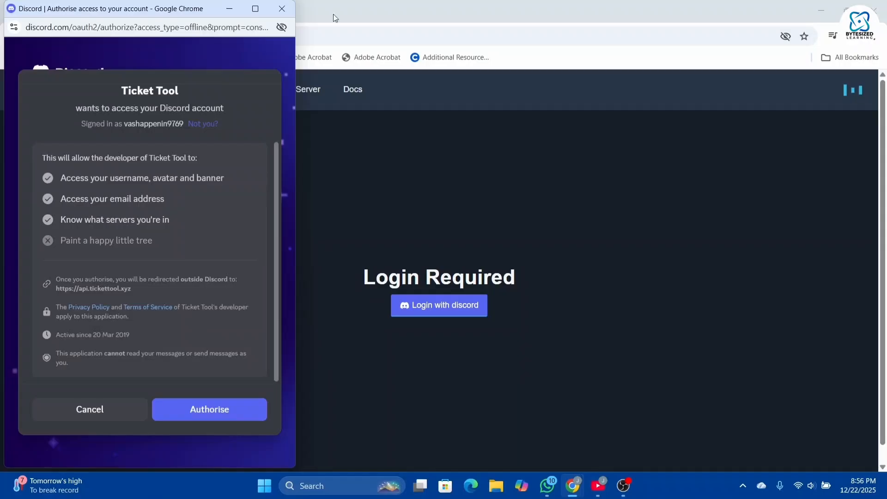
click(208, 413)
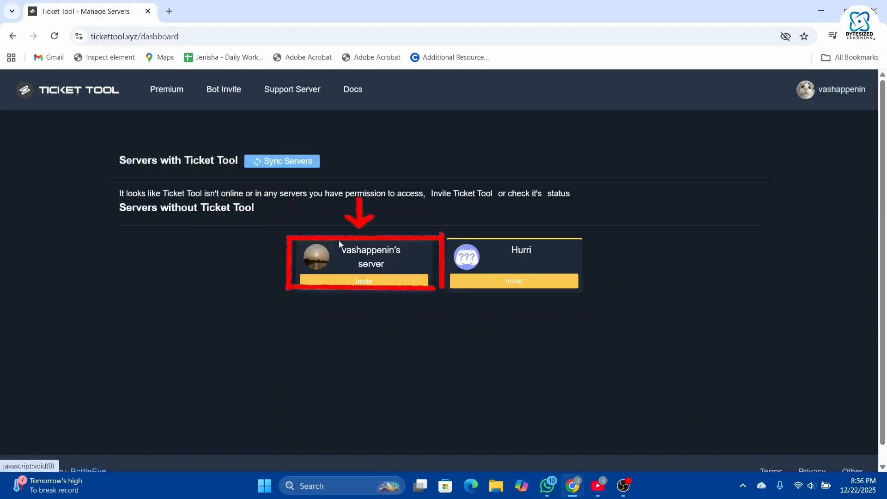
- Invite Ticket Tool to the first server listed without it, authorise all requested permissions, and put the authorisation window away
click(347, 281)
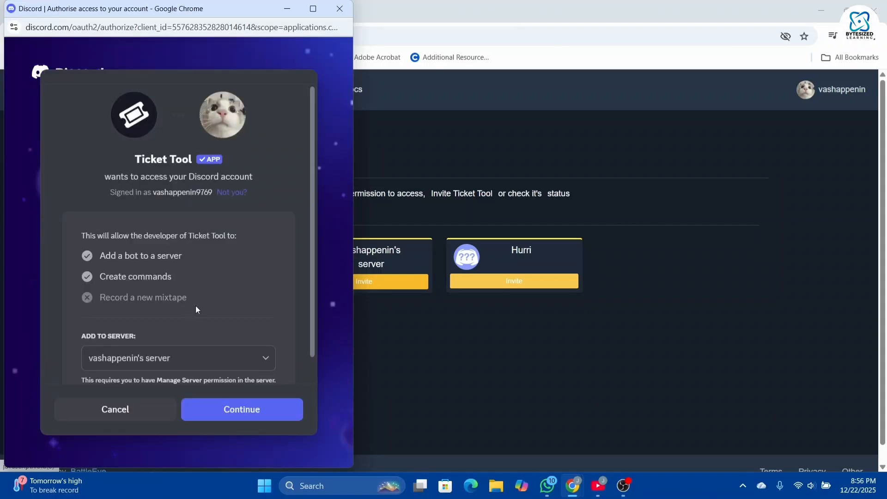
scroll(202, 304, down, 1)
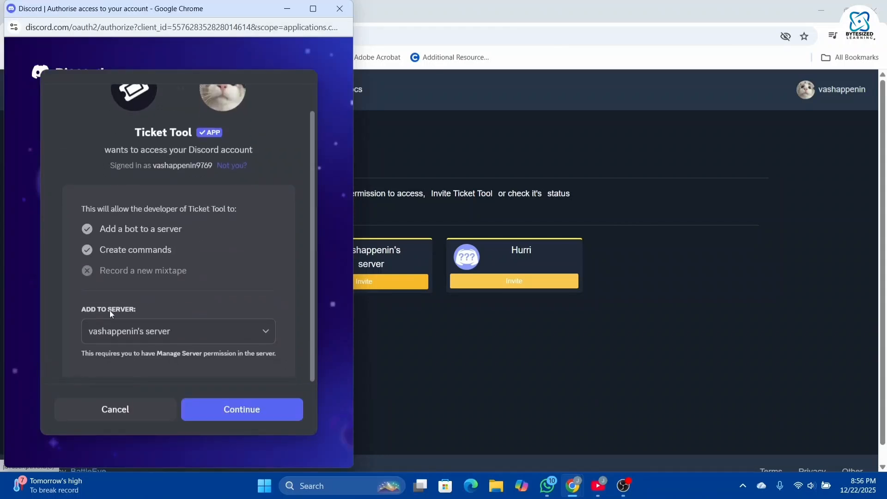
click(257, 414)
scroll(198, 311, down, 3)
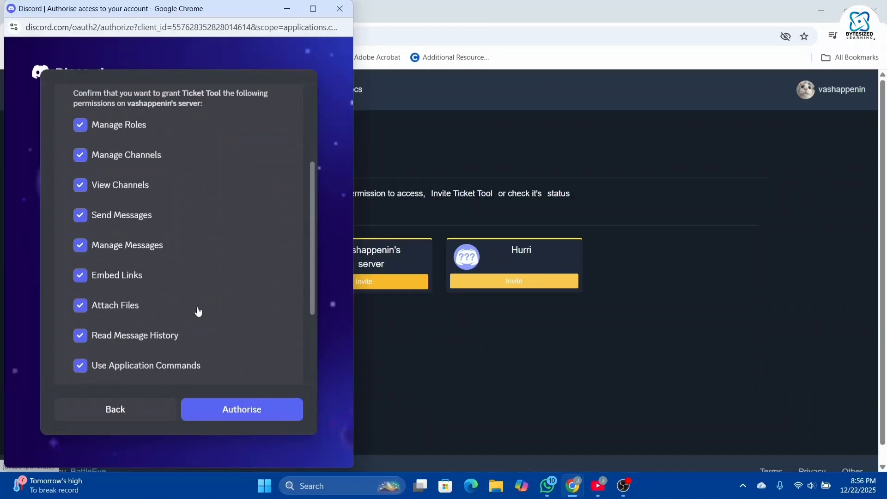
scroll(198, 311, down, 3)
scroll(198, 303, up, 4)
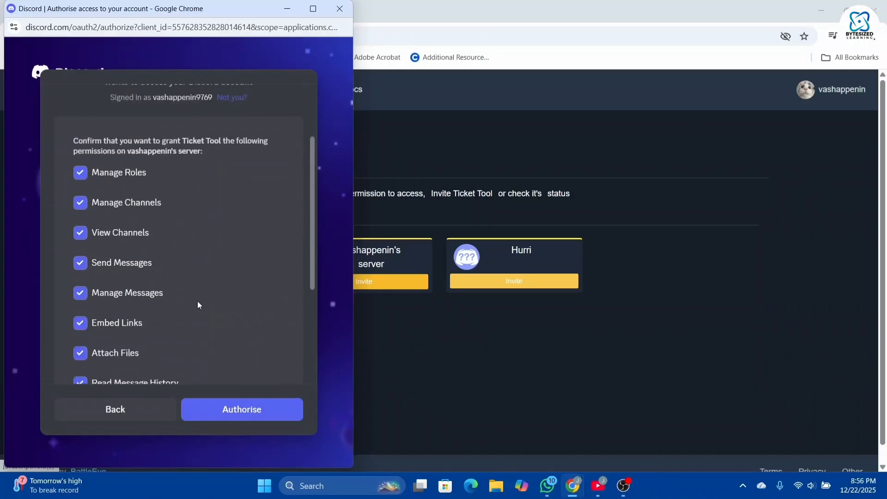
click(226, 410)
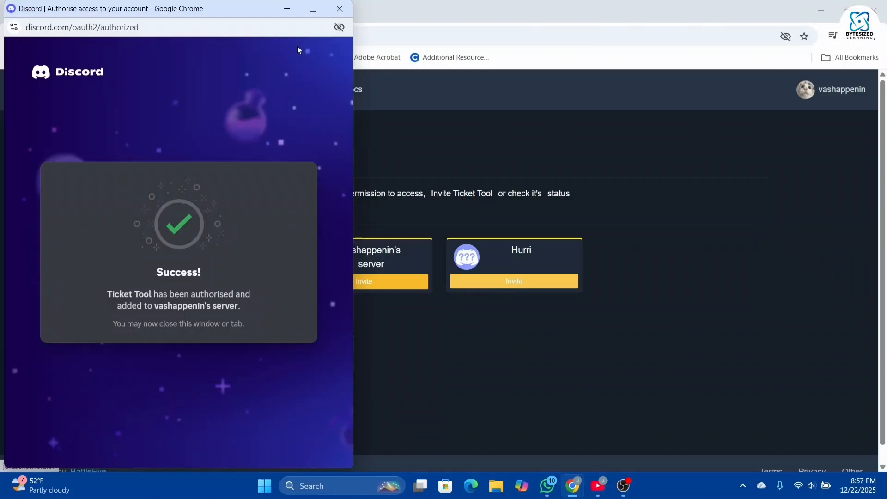
click(290, 11)
- Open Discord in a new browser tab and go to the server that Ticket Tool was added to
click(170, 11)
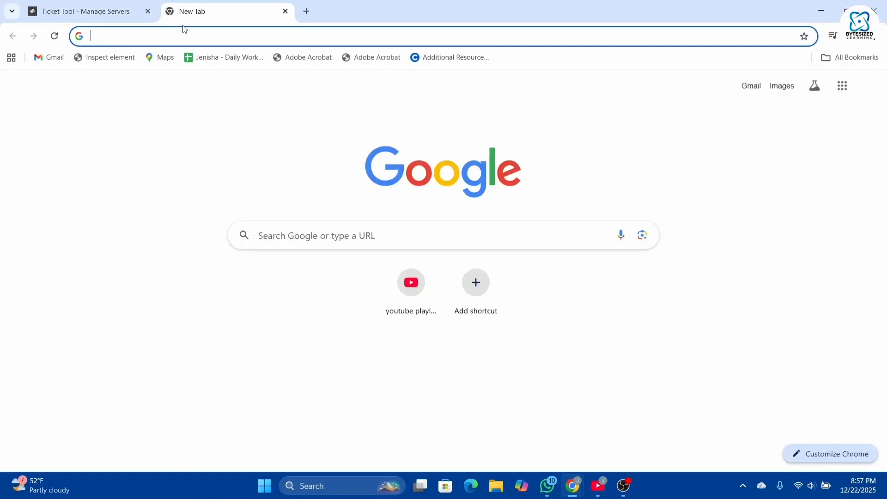
text(dis)
key(Return)
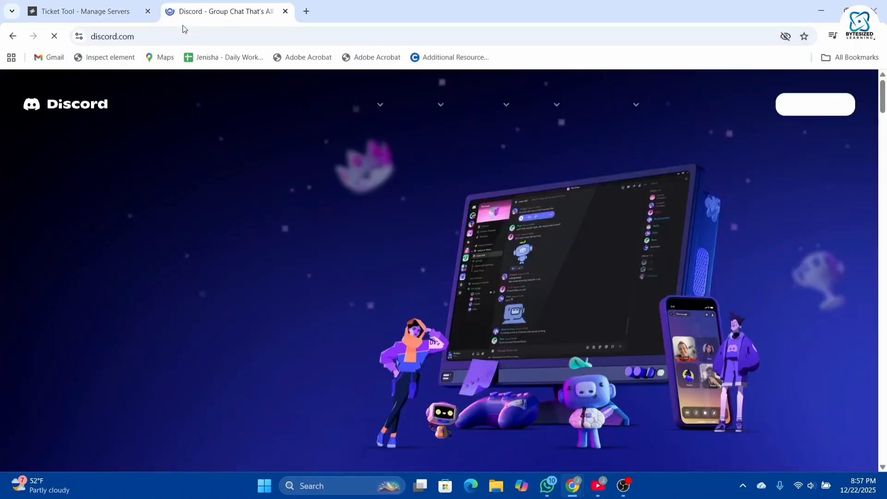
click(801, 110)
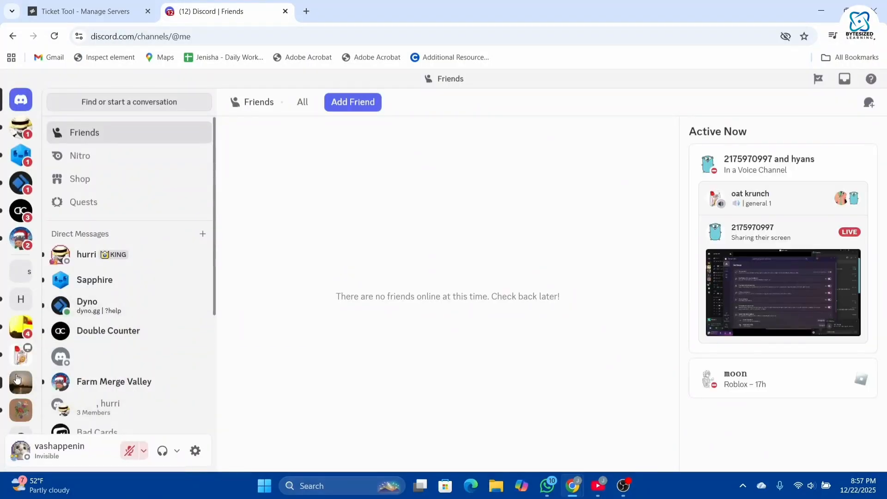
click(18, 380)
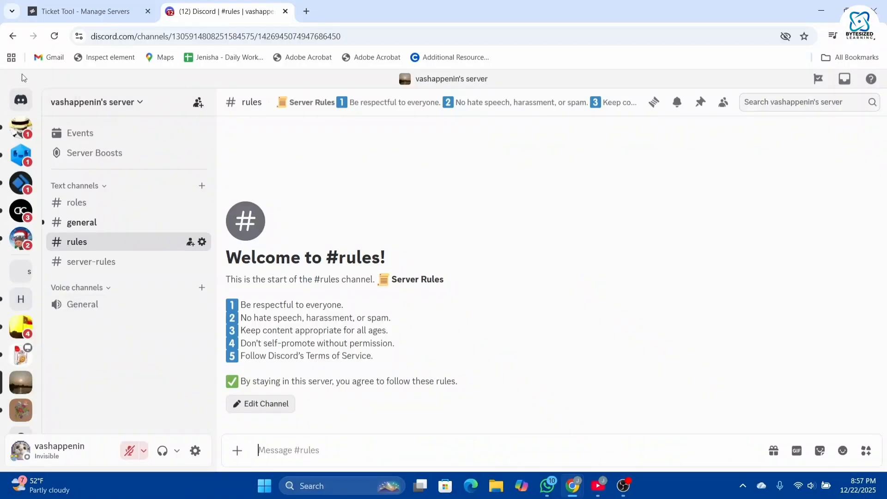
- Create a public text channel named "tickets" under Text channels
click(201, 187)
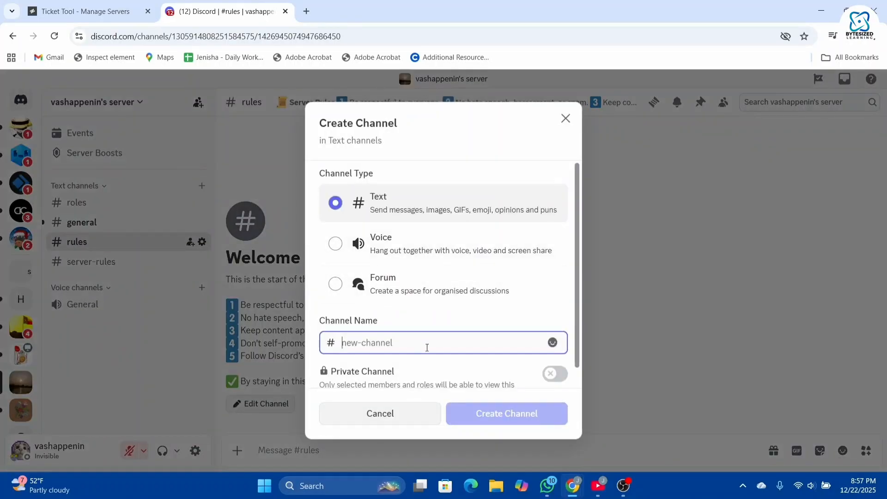
text(tic)
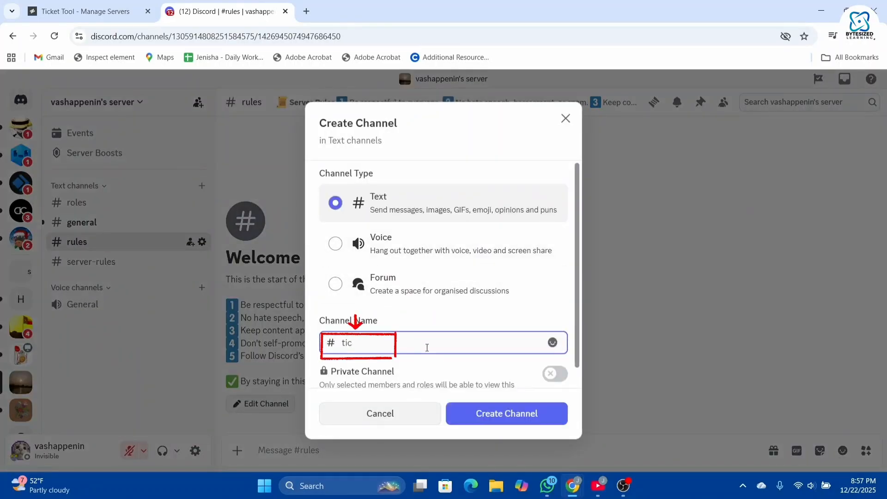
text(kets)
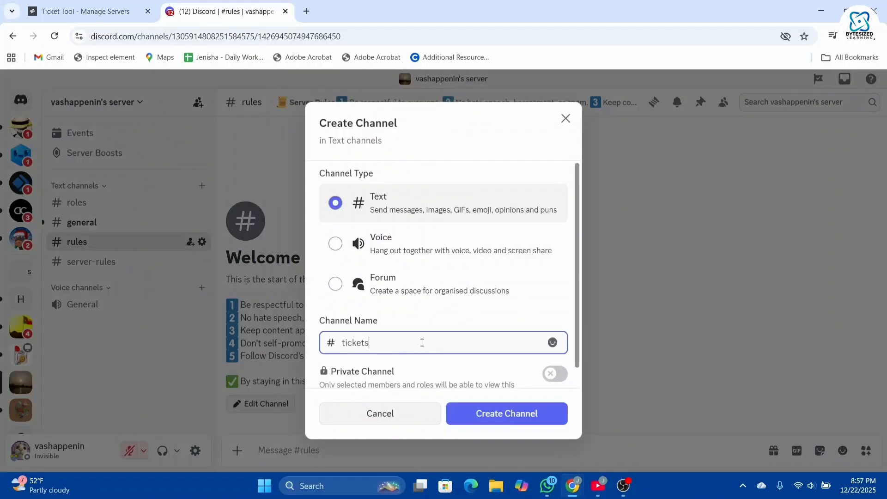
scroll(504, 375, down, 1)
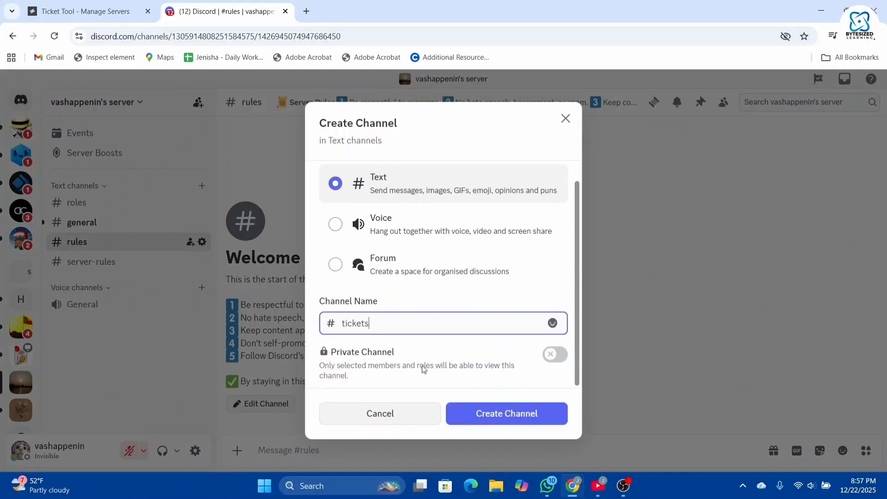
click(485, 419)
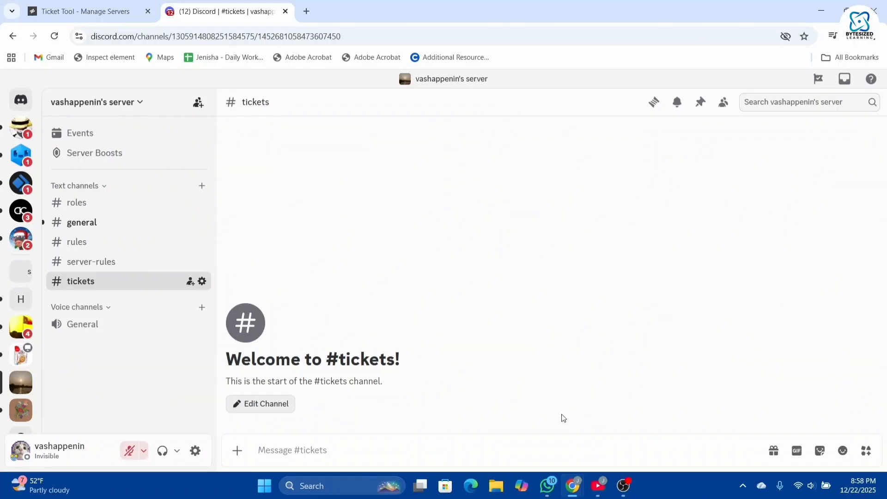
- Run Ticket Tool's /setup command in the tickets channel
text(/)
key(BackSpace)
text(/set)
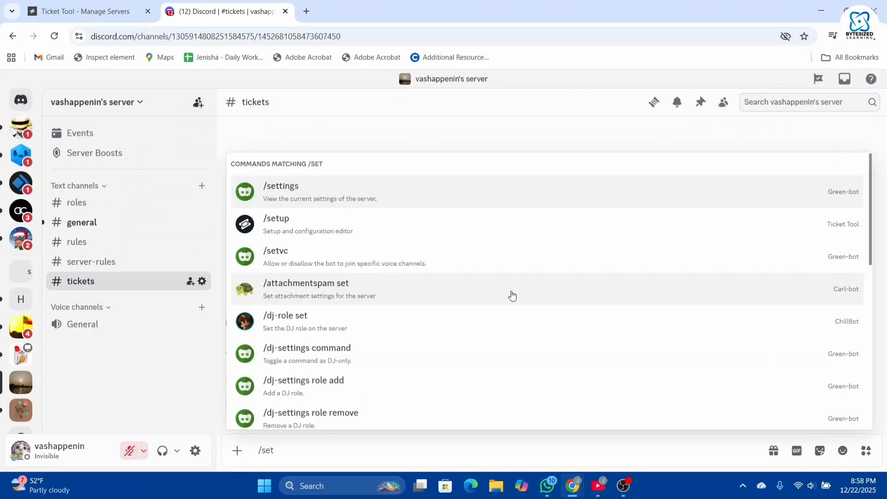
text(up)
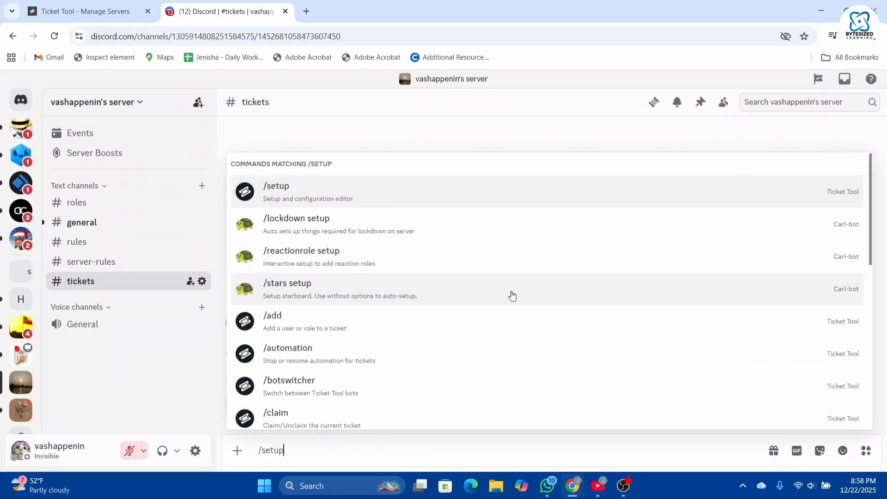
key(Return)
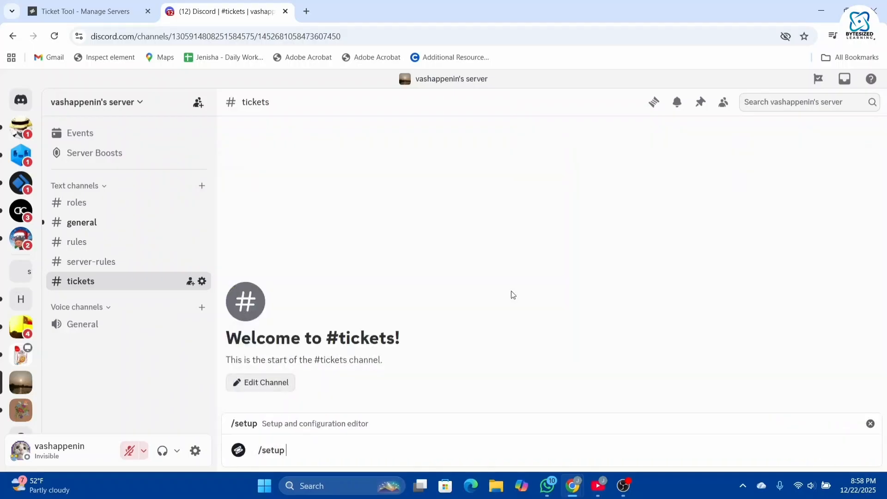
key(Return)
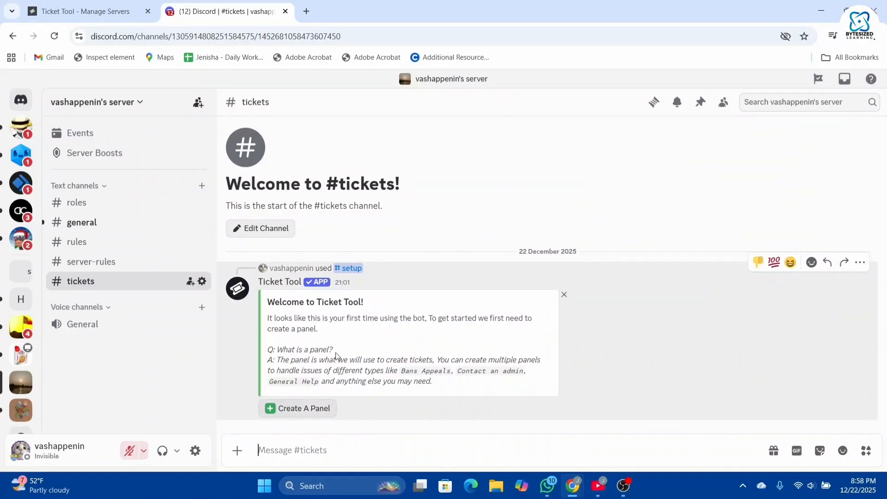
- Create a Ticket Tool panel, name it "support", and save the name to continue the setup
click(277, 409)
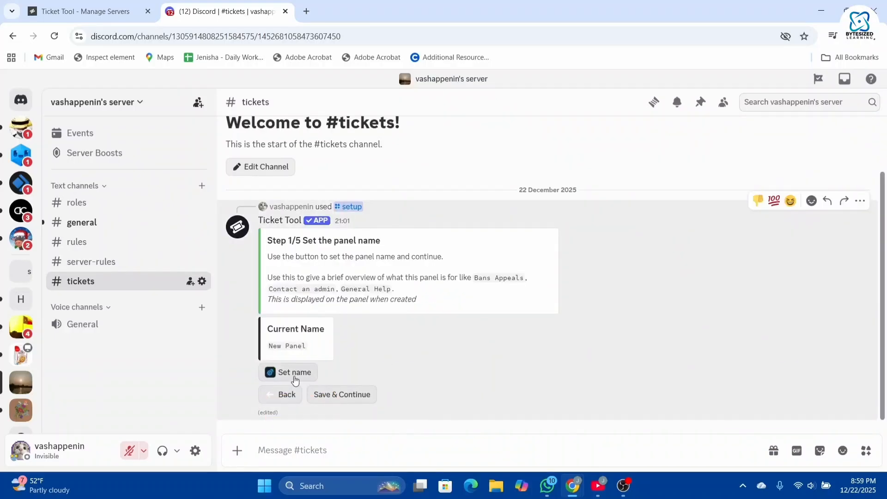
click(294, 376)
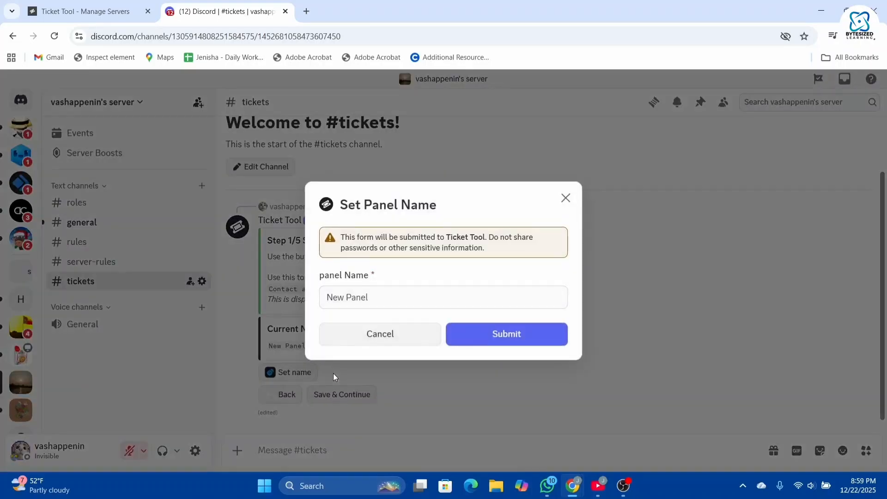
click(384, 307)
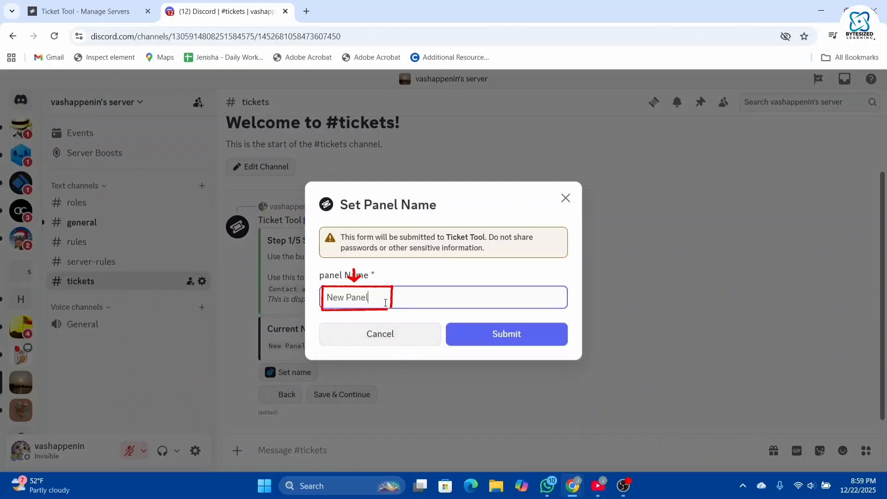
key(BackSpace)
key(BackSpace)
key(BackSpace)
key(BackSpace)
key(BackSpace)
key(BackSpace)
key(BackSpace)
key(BackSpace)
key(BackSpace)
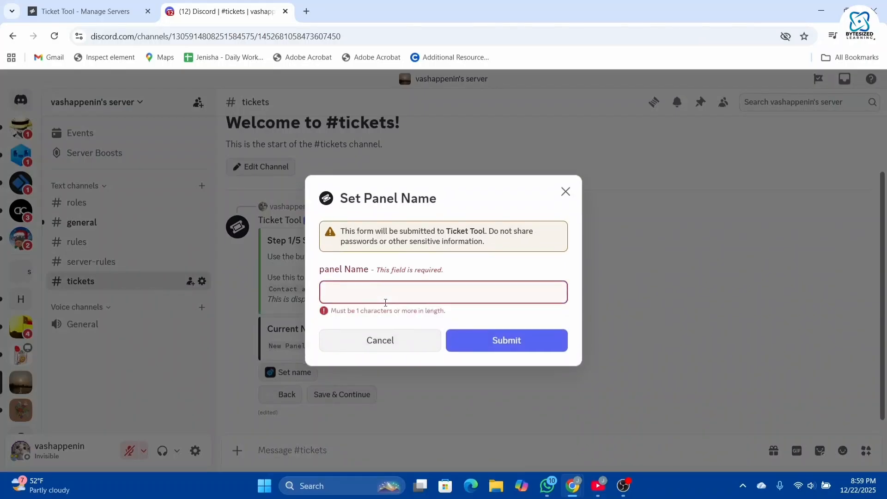
text(suppo)
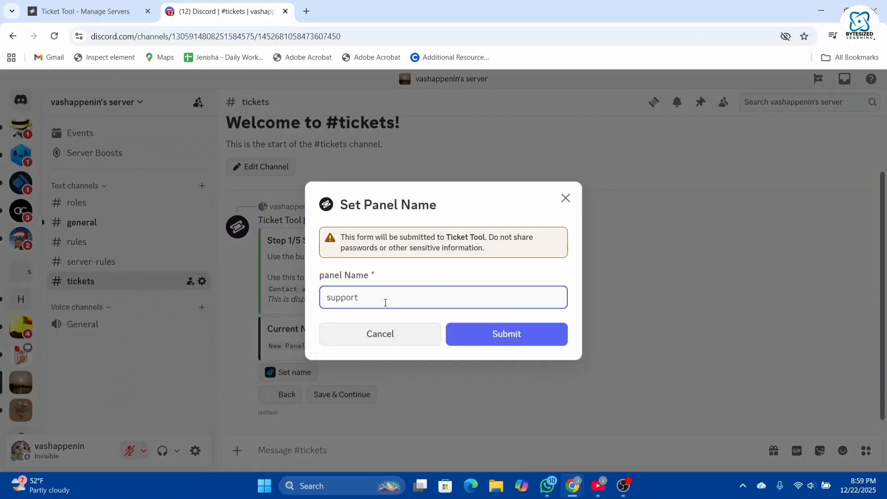
text(rt)
key(Return)
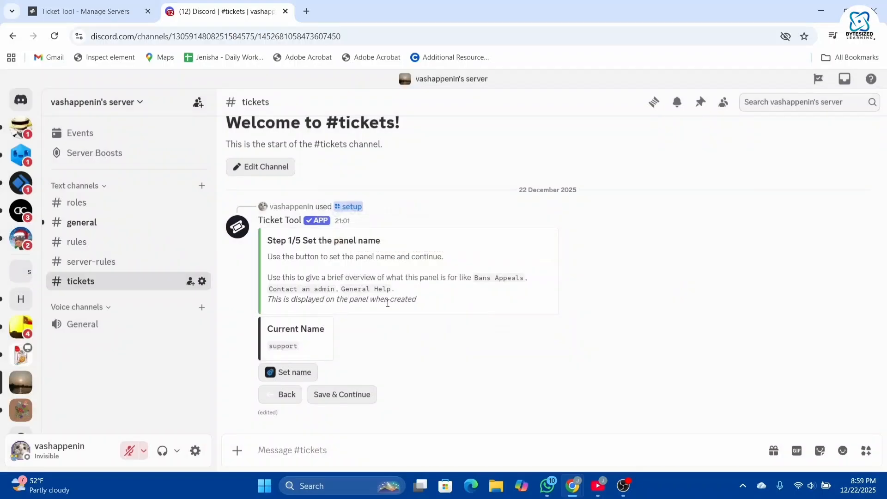
click(326, 396)
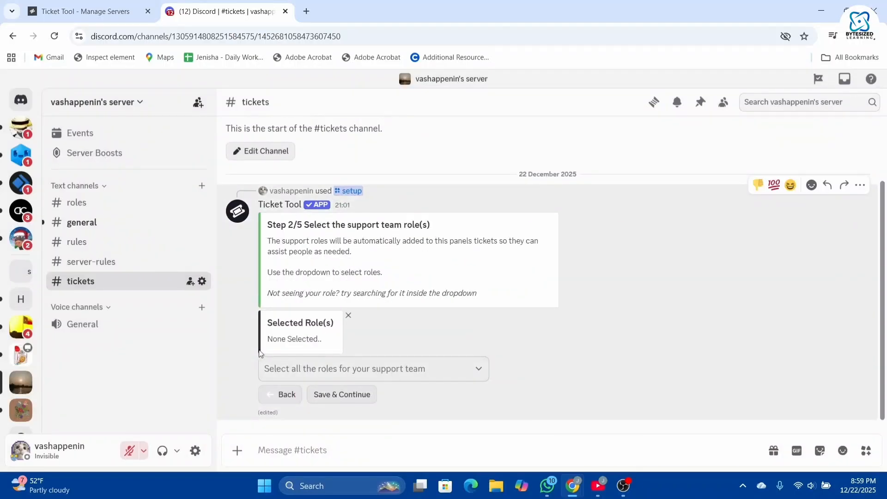
- Select the artist role as the panel's support team role and save it to continue the setup
click(356, 373)
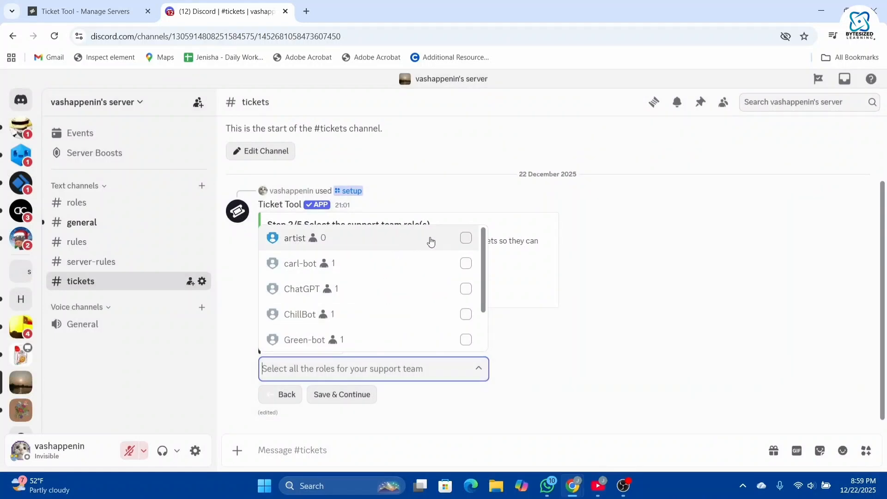
click(465, 238)
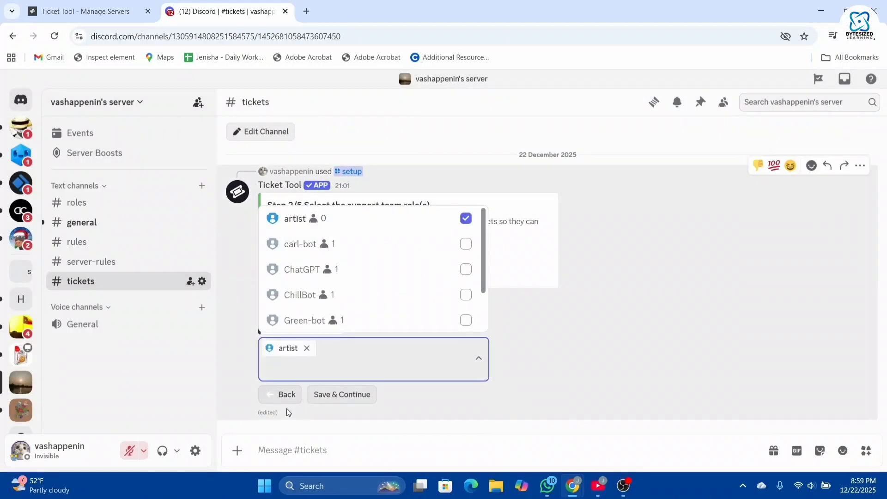
click(339, 394)
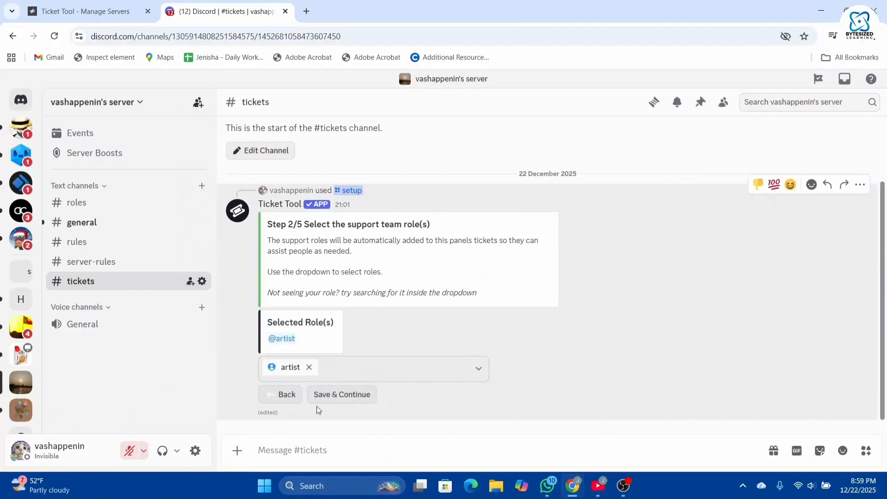
click(326, 398)
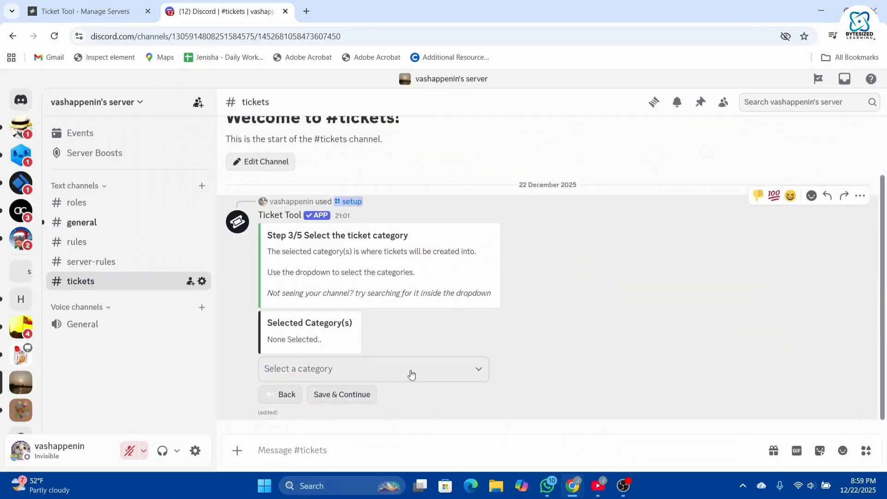
- Set Text channels as the category where tickets are created and save it to continue the setup
click(411, 372)
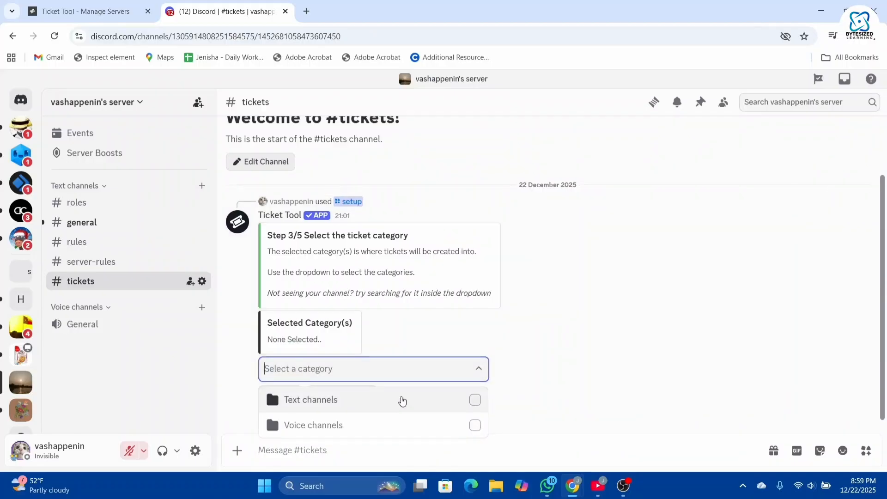
click(402, 400)
click(538, 402)
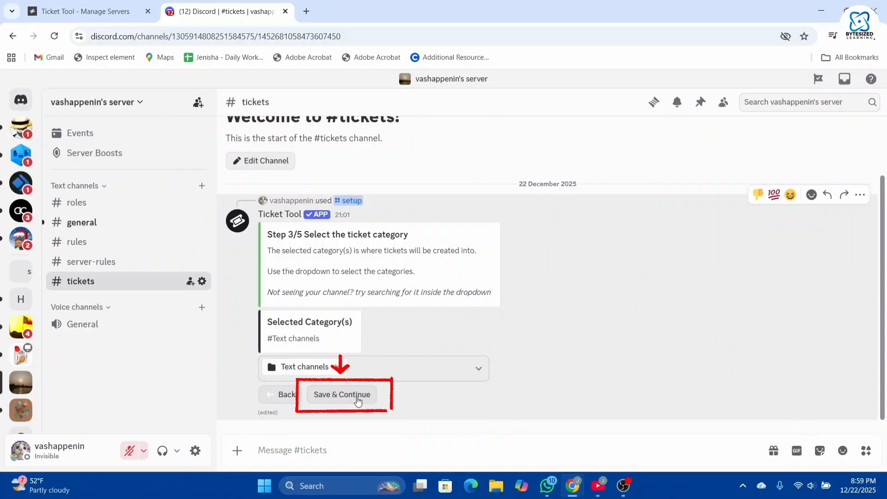
click(359, 400)
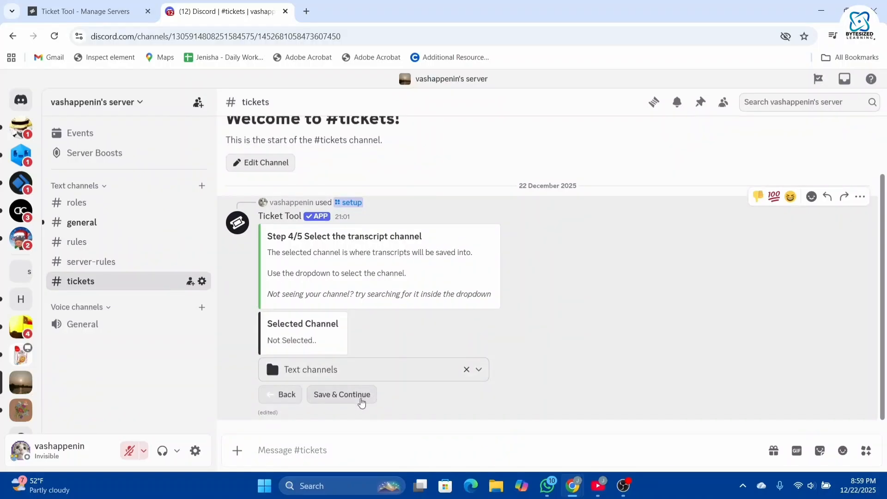
- Continue past the transcript channel step with its default selection and finish the panel setup
click(363, 393)
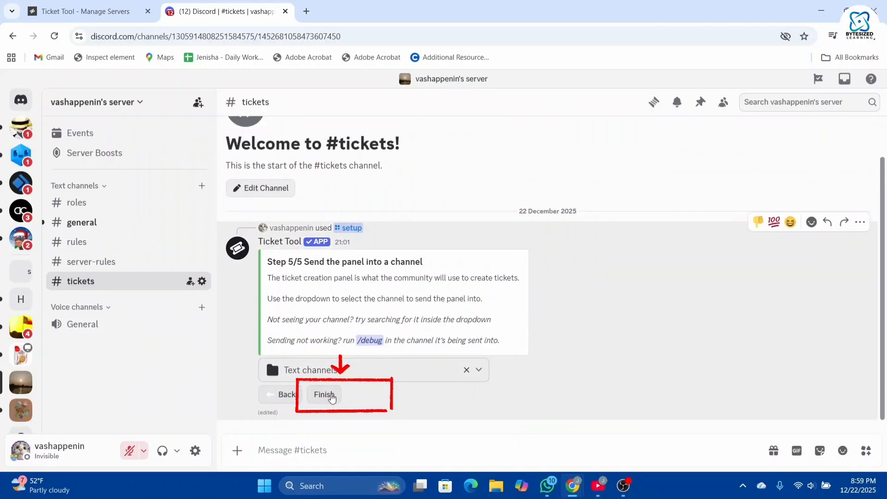
click(329, 395)
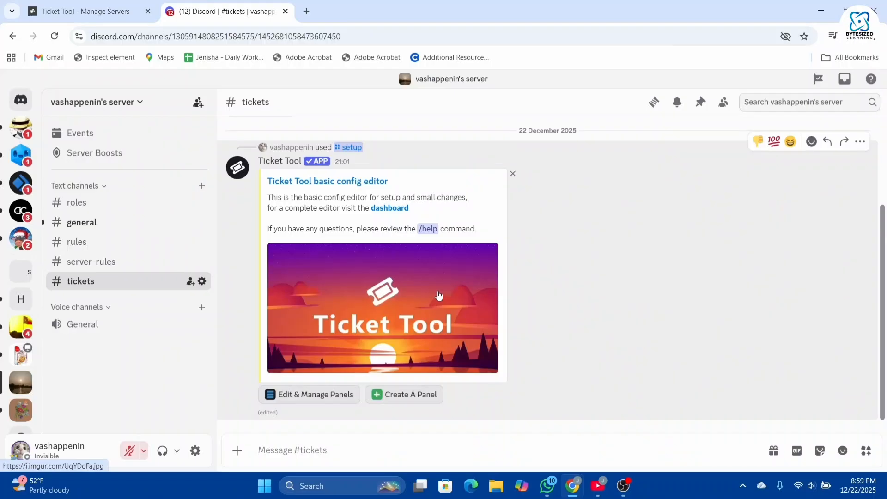
scroll(572, 279, up, 1)
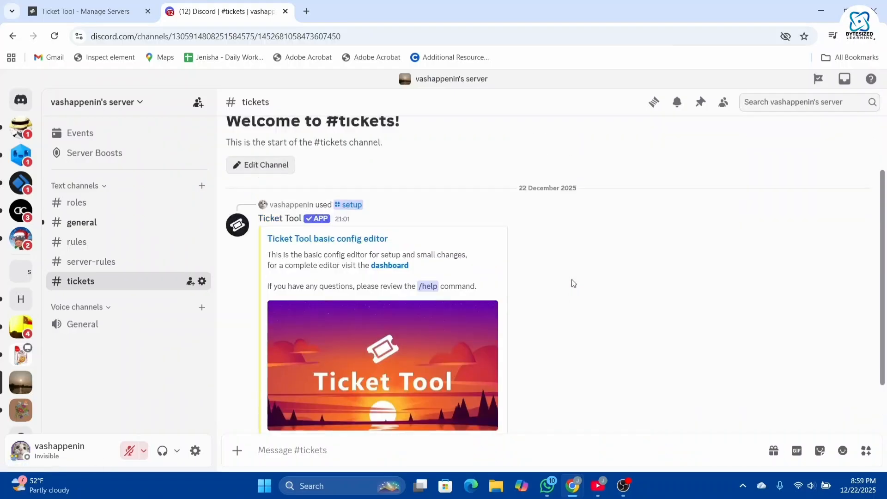
scroll(572, 279, up, 1)
scroll(572, 279, down, 3)
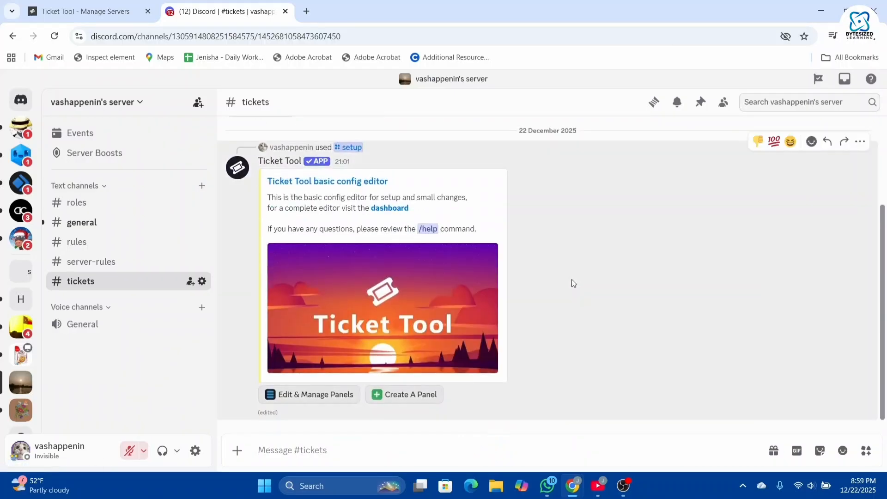
click(443, 304)
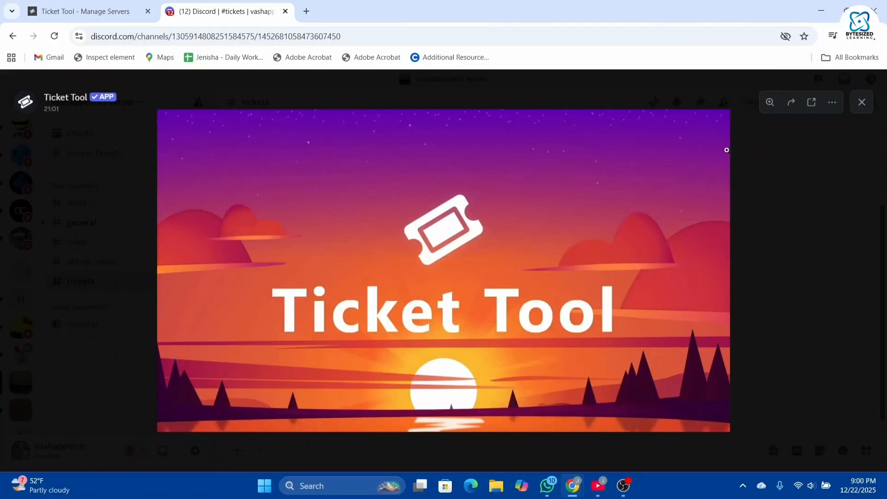
click(853, 106)
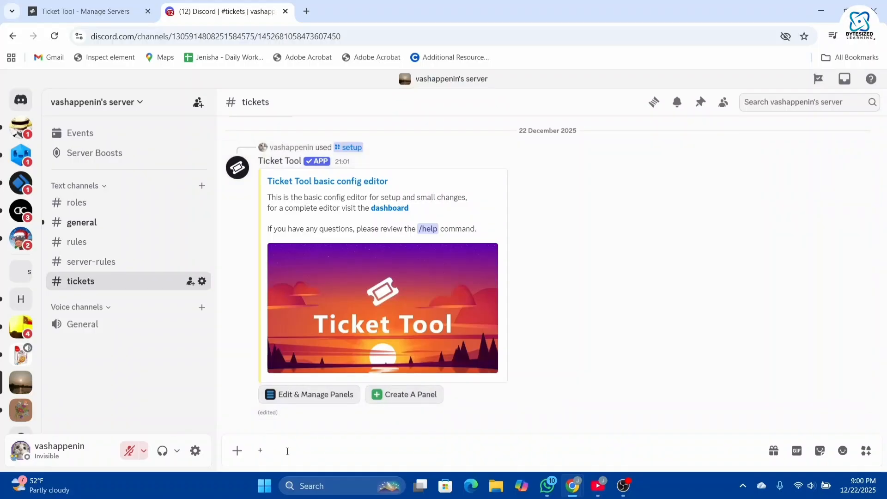
text(/c)
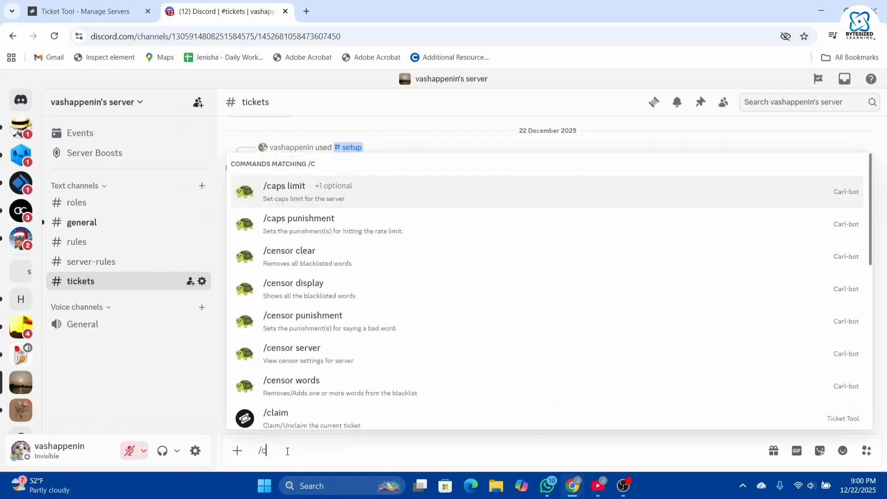
text(ofig)
key(BackSpace)
key(BackSpace)
key(BackSpace)
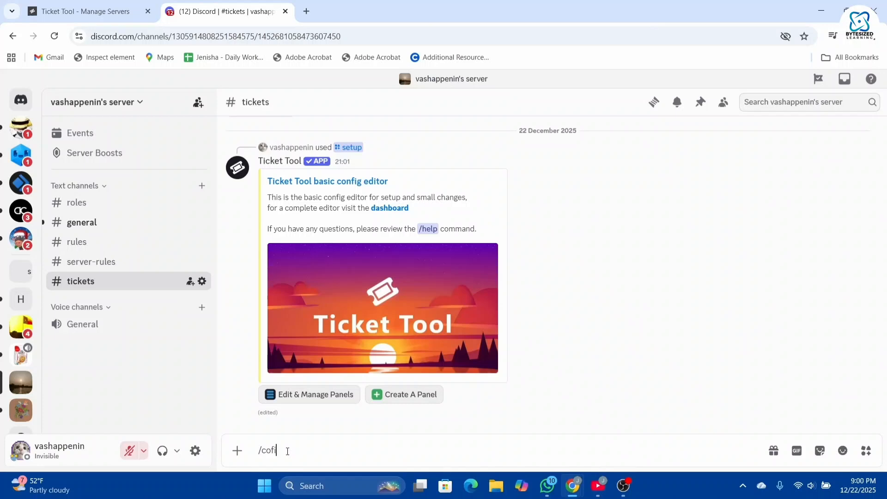
text(nfgi)
key(BackSpace)
key(BackSpace)
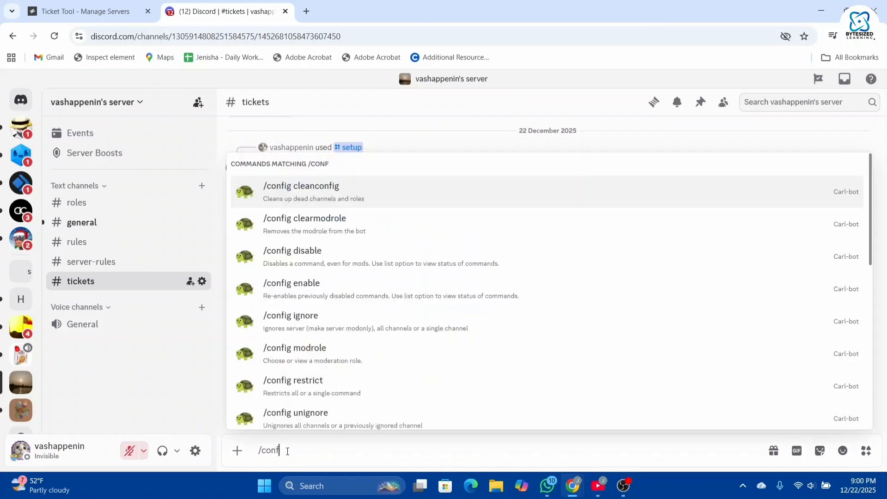
text(ig)
key(Tab)
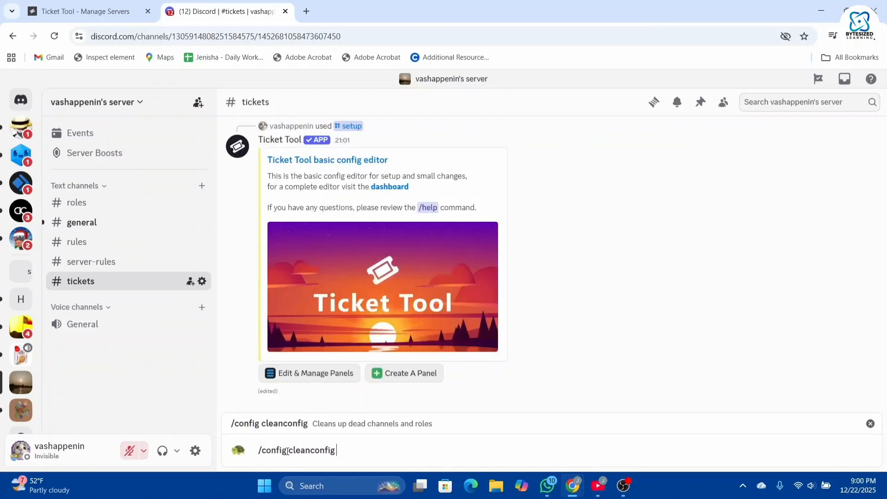
key(BackSpace)
key(BackSpace)
key(BackSpace)
key(BackSpace)
key(BackSpace)
key(BackSpace)
key(BackSpace)
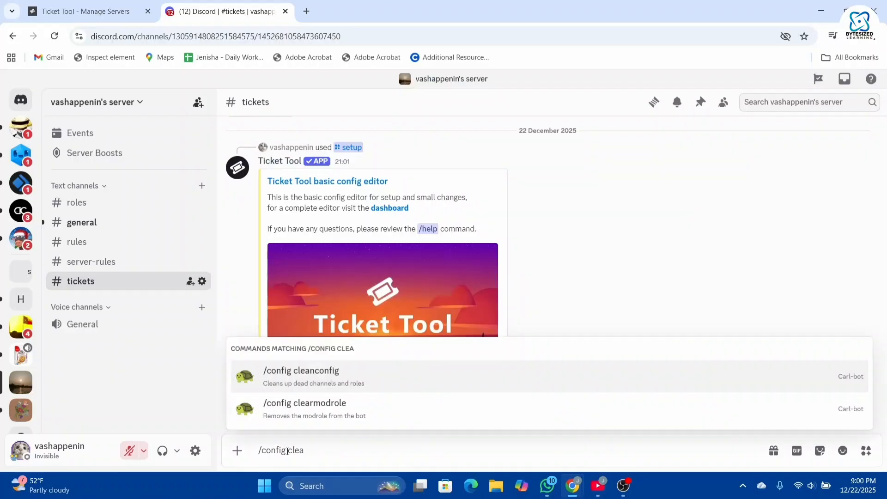
key(BackSpace)
key(BackSpace)
key(BackSpace)
key(BackSpace)
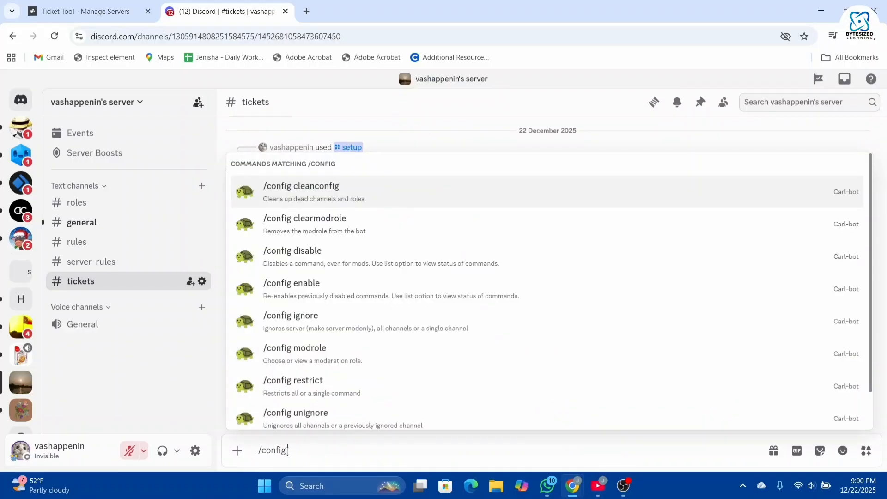
key(Return)
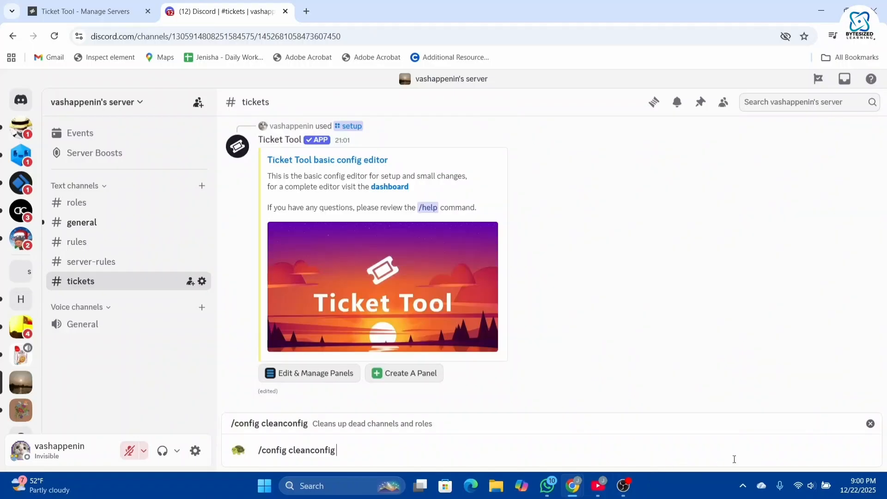
click(871, 424)
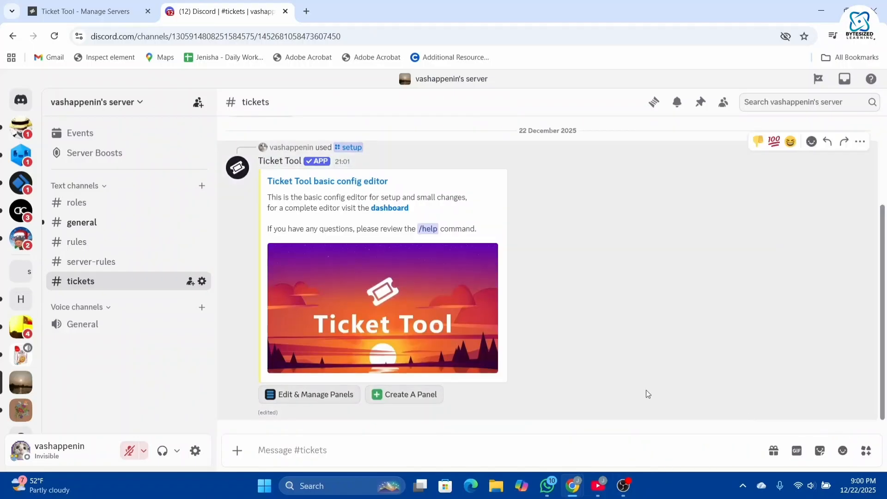